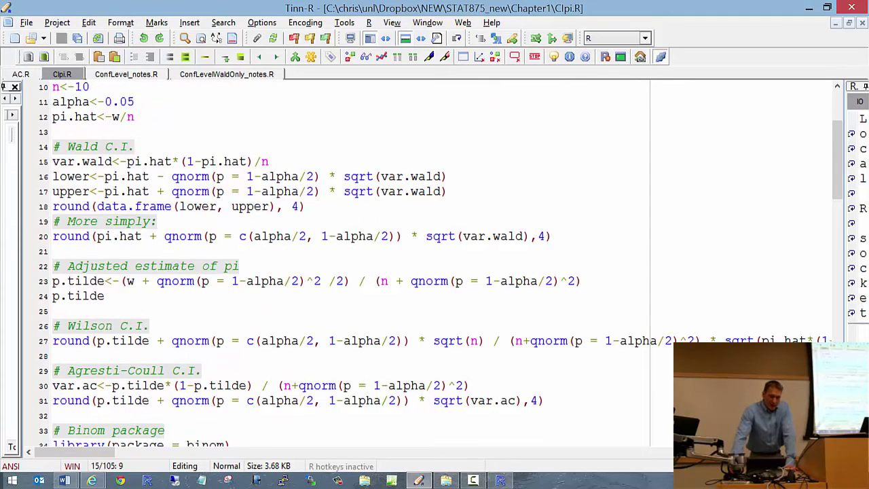
Highlight the terms of the p.tilde formula one by one, and run the adjusted estimate of pi block in R.
drag(52, 281, 106, 281)
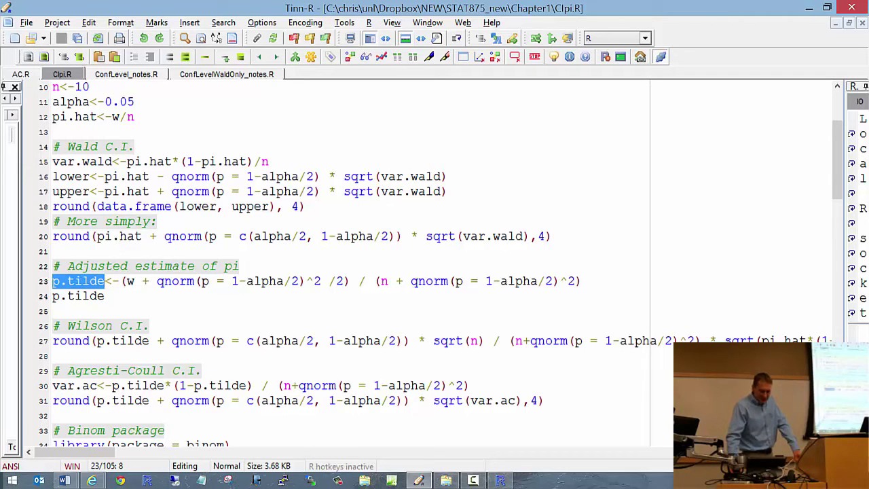
click(124, 281)
key(shift+Right)
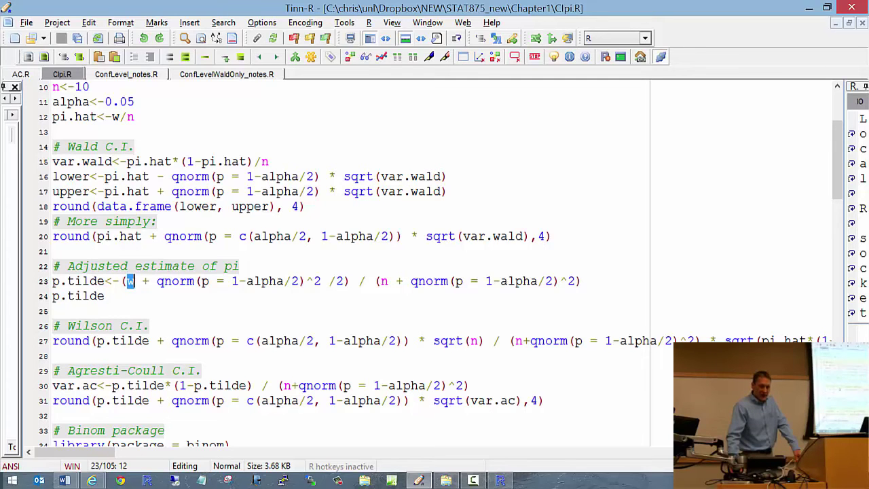
drag(150, 281, 350, 281)
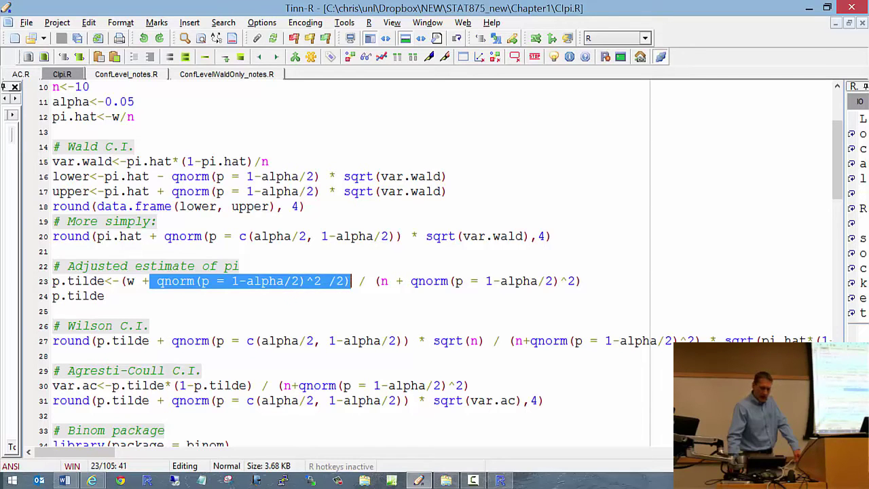
double_click(384, 281)
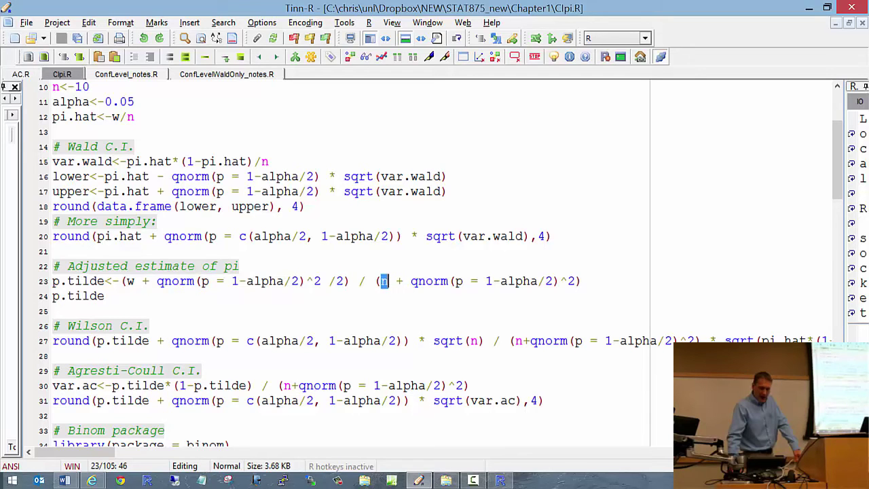
drag(411, 281, 568, 281)
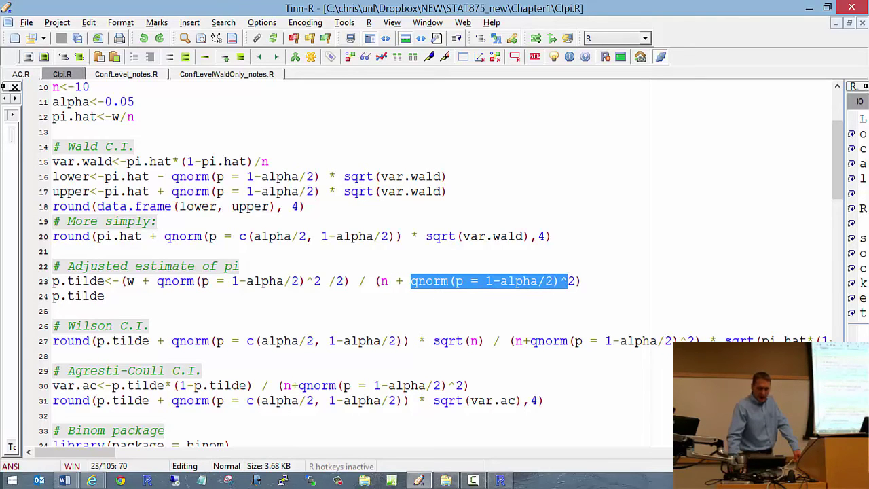
drag(52, 251, 105, 296)
click(80, 57)
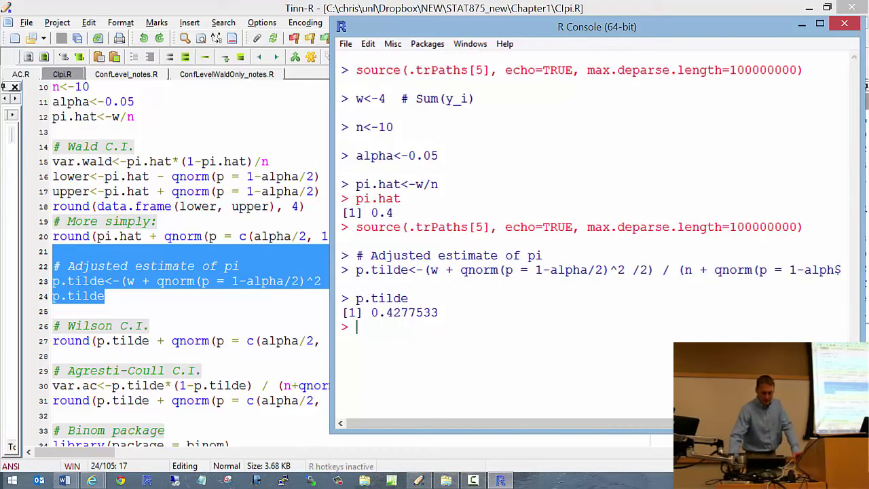
Run only the qnorm(p = c(alpha/2, 1-alpha/2)) part of the Wilson C.I. line in R.
click(119, 356)
scroll(119, 356, down, 1)
scroll(118, 356, down, 2)
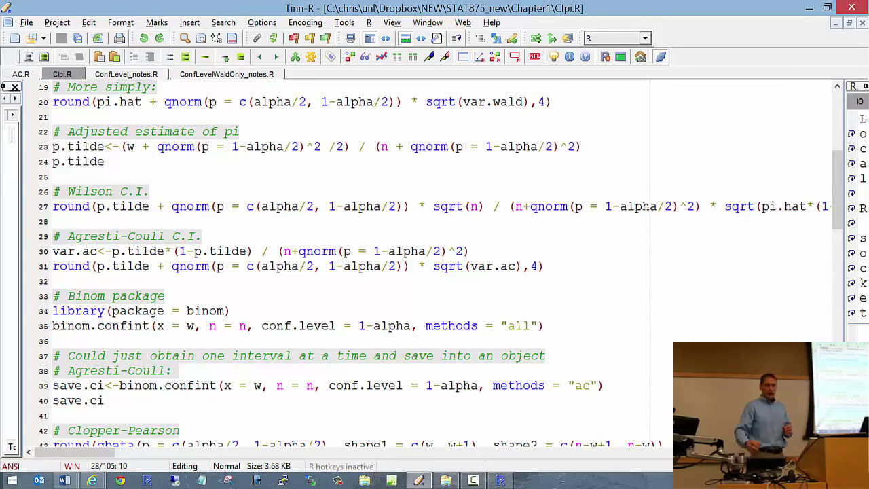
drag(172, 207, 411, 207)
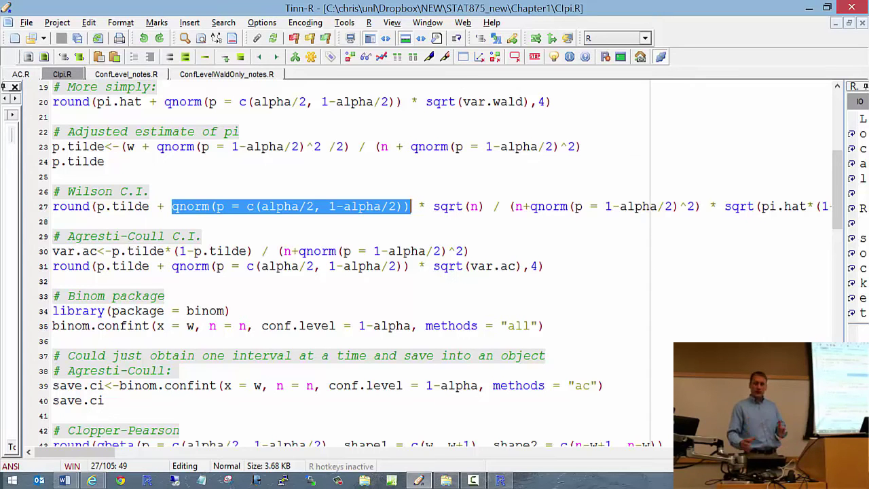
click(79, 56)
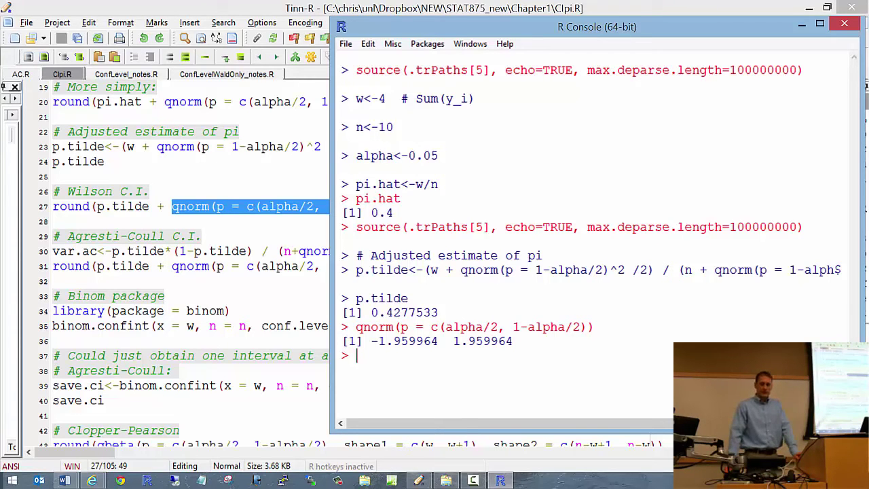
Return to the script and run the complete Wilson C.I. block in R.
key(alt+Tab)
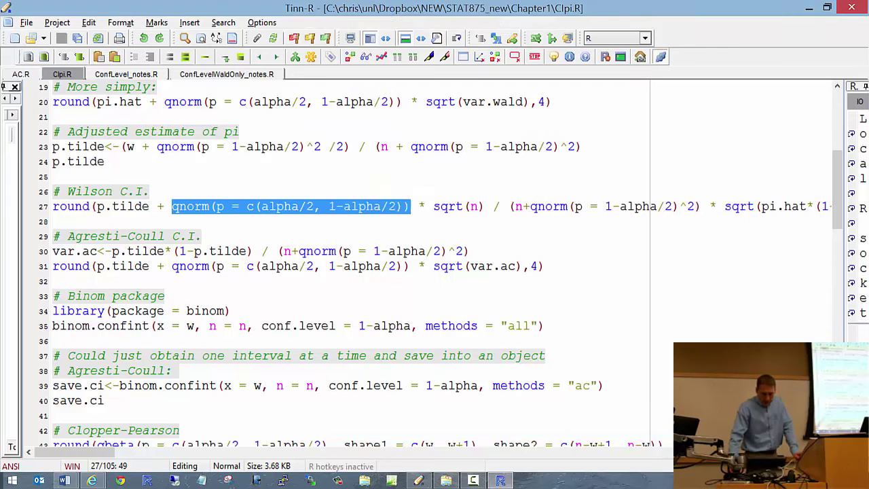
click(95, 311)
drag(45, 177, 44, 191)
key(shift+Down)
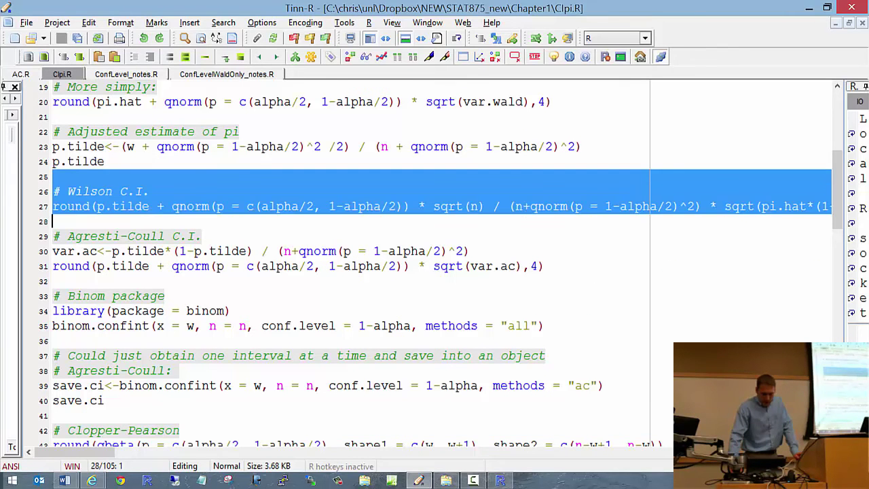
key(ctrl+alt+s)
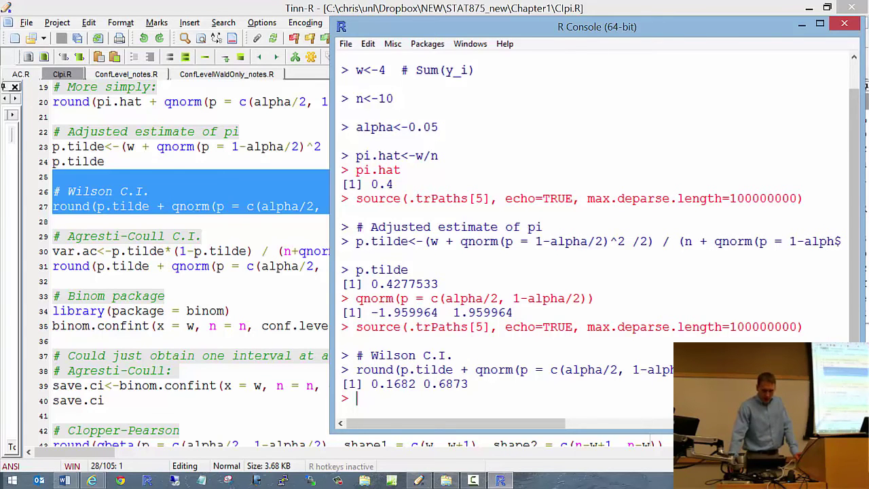
Run the Agresti-Coull C.I. block after highlighting its variance terms, and compare its interval with the Wilson interval in the console.
click(209, 236)
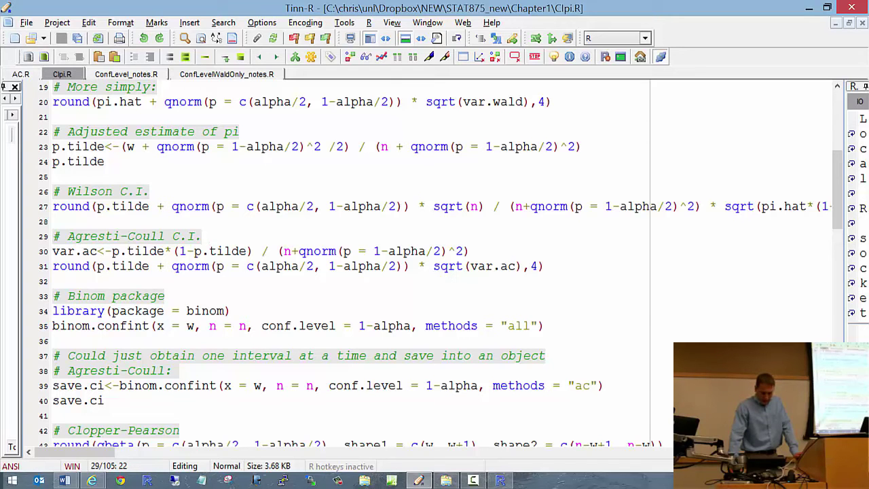
drag(53, 252, 97, 251)
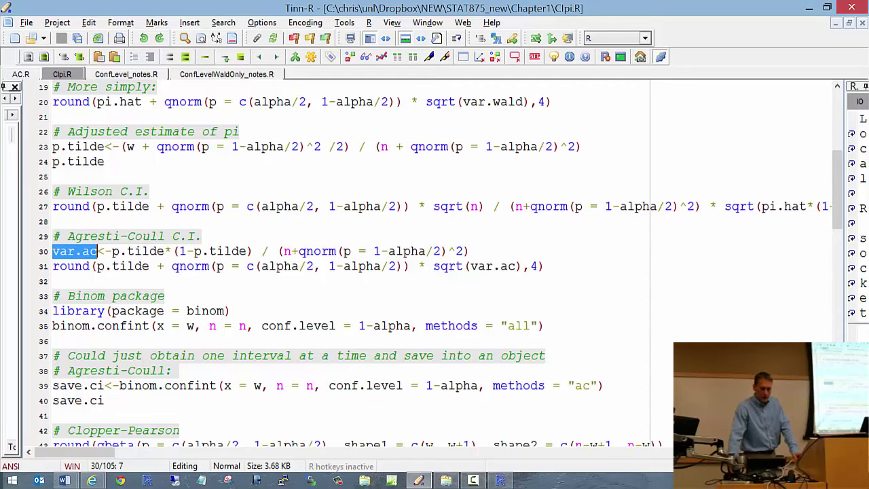
drag(112, 251, 165, 251)
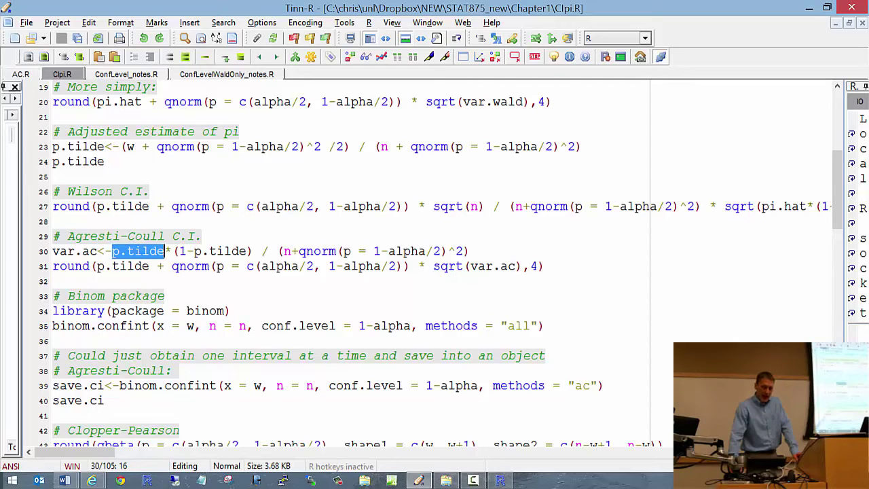
drag(284, 252, 322, 251)
drag(53, 221, 61, 296)
click(79, 56)
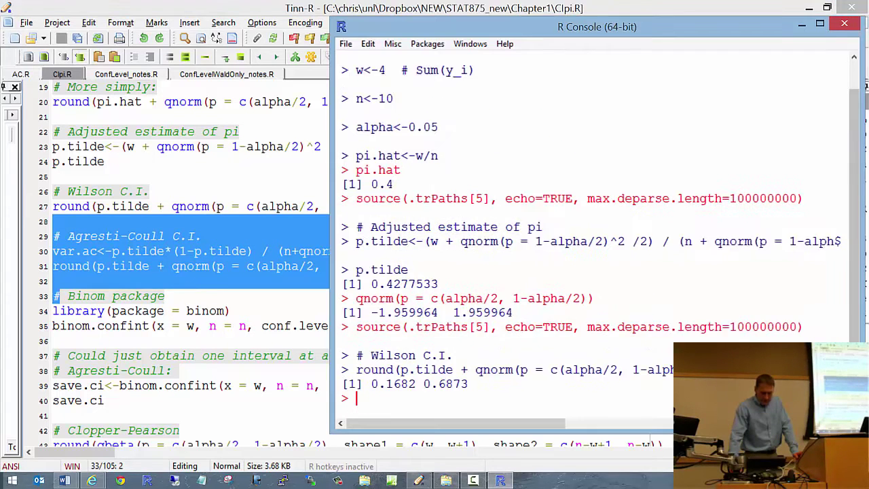
drag(342, 340, 476, 341)
drag(342, 241, 469, 241)
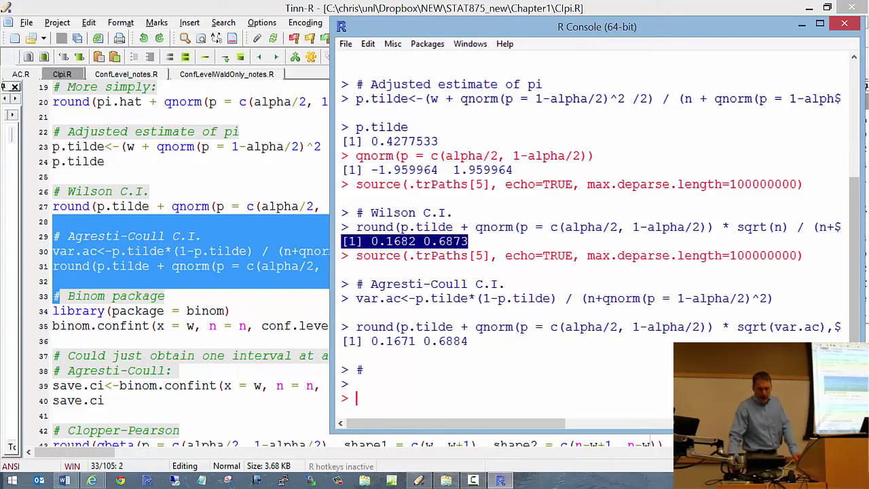
Highlight the library(package = binom) line and the binom.confint function name on the line below it.
click(150, 296)
scroll(339, 265, down, 1)
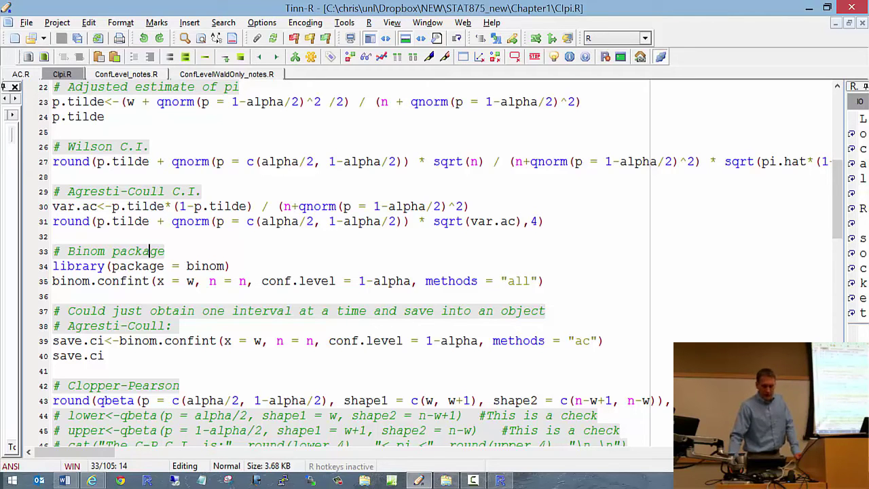
key(Down)
key(Home)
key(shift+End)
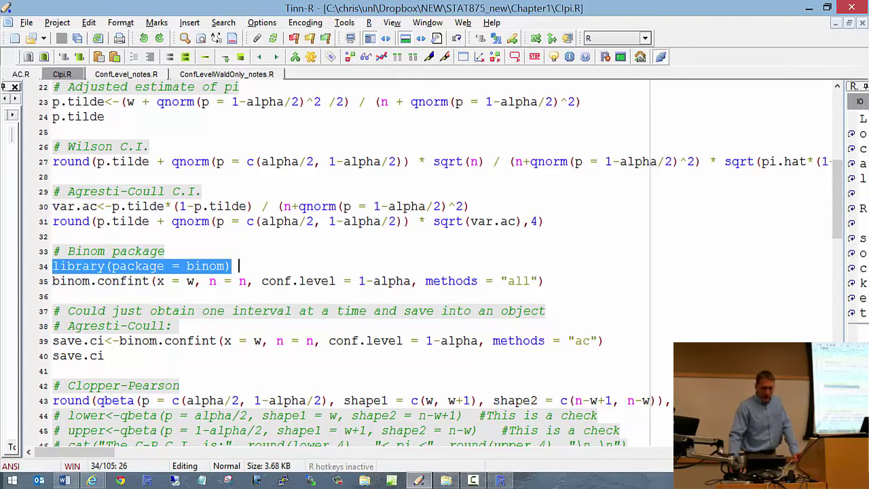
key(Right)
key(shift+Right)
key(shift+Right)
key(shift+Right)
key(shift+Right)
key(shift+Right)
key(shift+Right)
key(shift+Right)
key(shift+Right)
key(shift+Right)
key(shift+Right)
key(shift+Right)
key(shift+Right)
key(shift+Right)
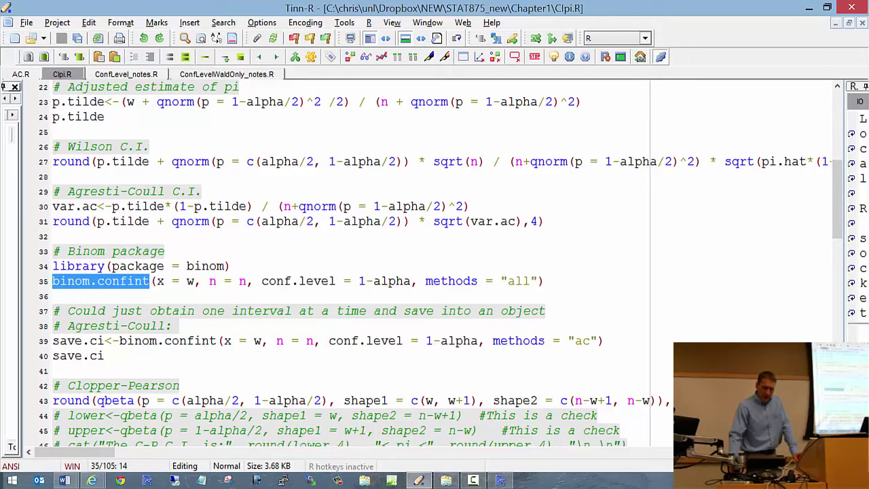
Highlight the w, n, conf.level = 1-alpha and methods parts of the binom.confint call in turn.
key(Right)
key(Right)
key(Right)
key(Right)
key(Right)
key(shift+Right)
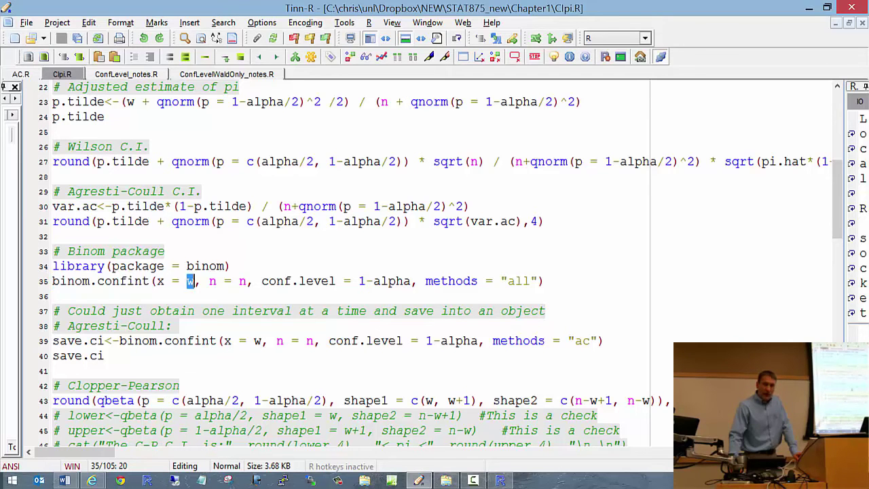
key(Right)
key(Right)
key(Right)
key(Right)
key(Right)
key(Right)
key(shift+Right)
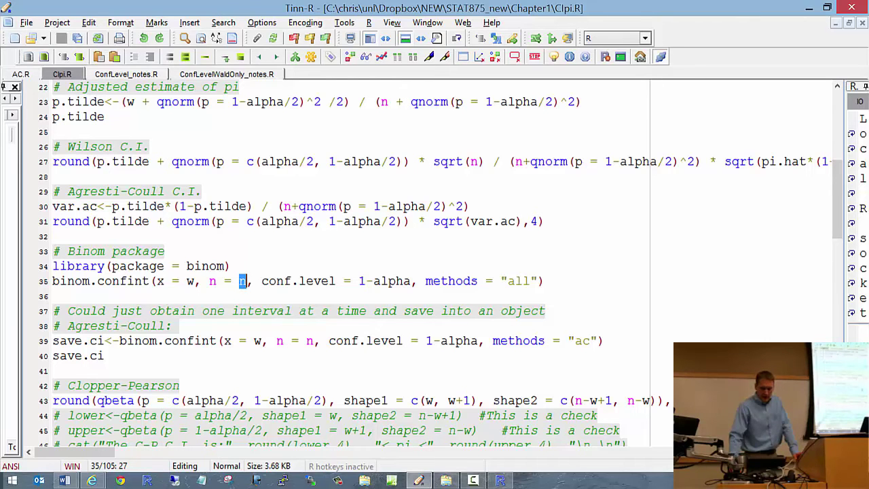
key(Right)
key(Right)
key(shift+Right)
key(shift+Right)
key(shift+Right)
key(shift+Right)
key(shift+Right)
key(shift+Right)
key(shift+Right)
key(shift+Right)
key(shift+Right)
key(shift+Right)
key(shift+Right)
key(shift+Right)
key(shift+Right)
key(shift+Right)
key(shift+Right)
key(shift+Right)
key(shift+Right)
key(shift+Right)
key(shift+Right)
key(shift+Right)
key(Right)
key(Right)
key(shift+Right)
key(shift+Right)
key(shift+Right)
key(shift+Right)
key(shift+Right)
key(shift+Right)
key(shift+Right)
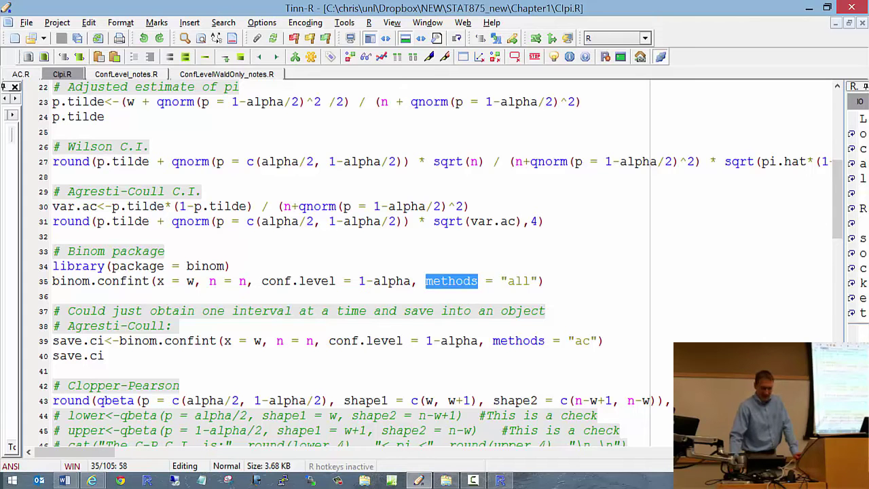
Run the Binom package block, loading binom and computing the intervals with methods = "all".
key(Home)
key(shift+Down)
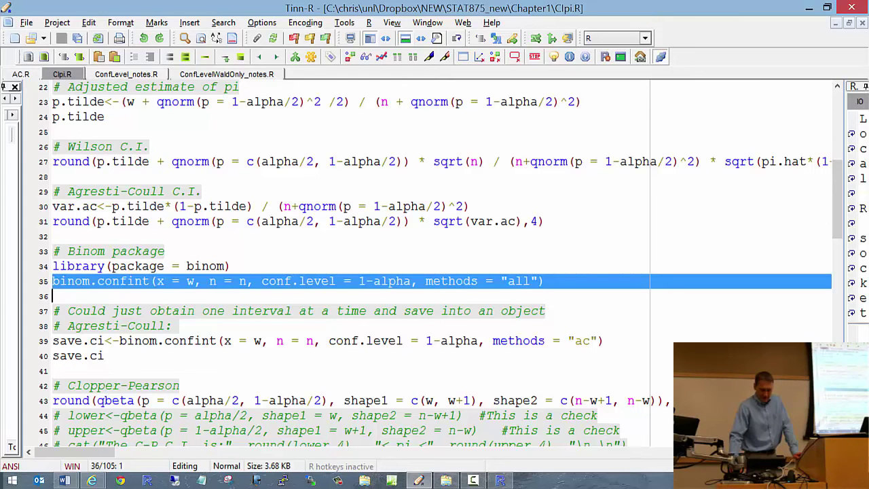
key(shift+Up)
key(shift+Up)
key(F5)
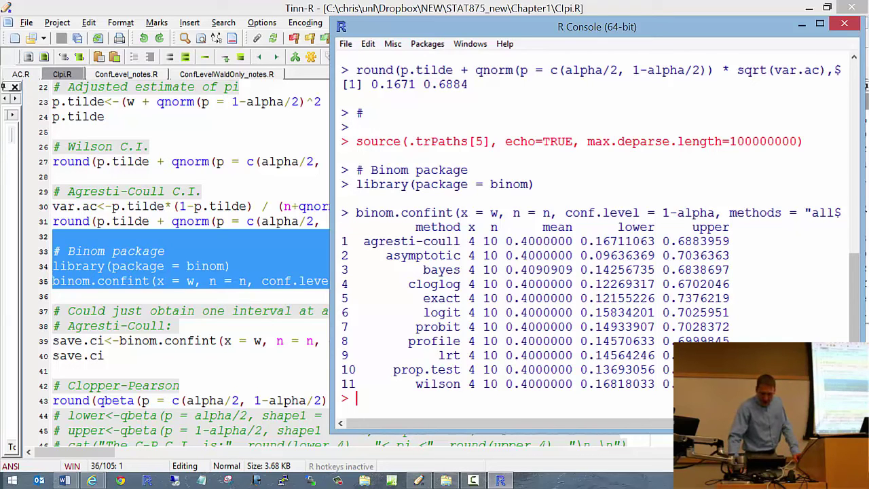
Examine the agresti-coull, asymptotic, wilson, exact and lrt rows of the binom.confint output, and return to the script.
drag(341, 241, 714, 241)
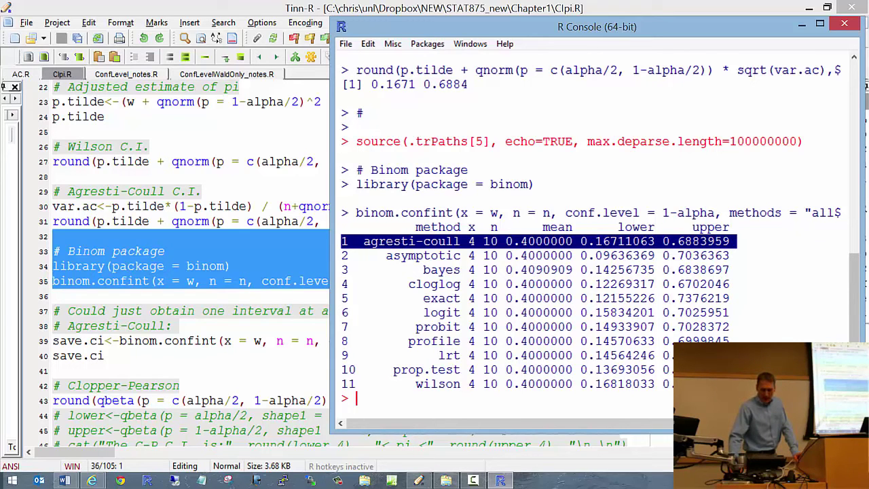
click(356, 399)
drag(341, 255, 461, 255)
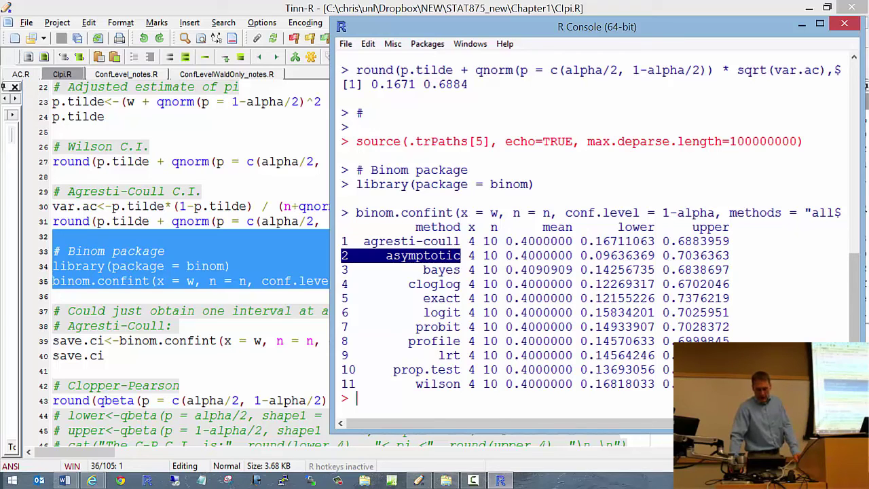
drag(341, 384, 679, 384)
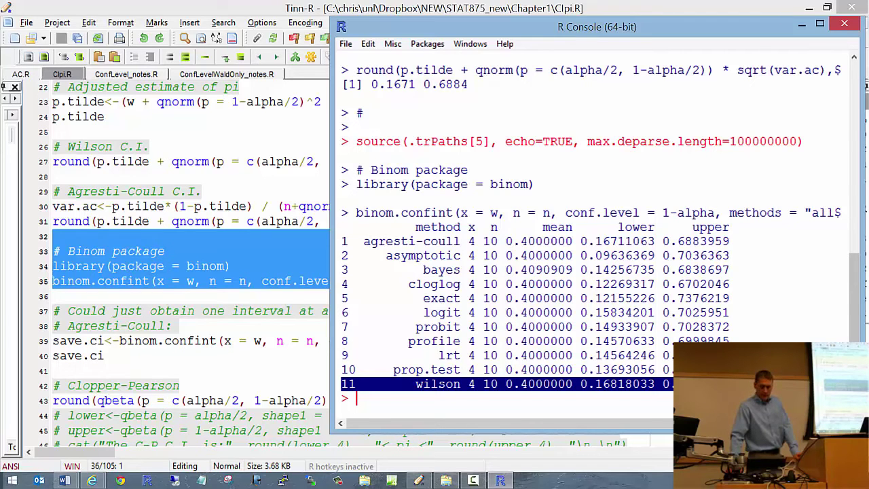
key(ctrl+c)
drag(341, 298, 775, 298)
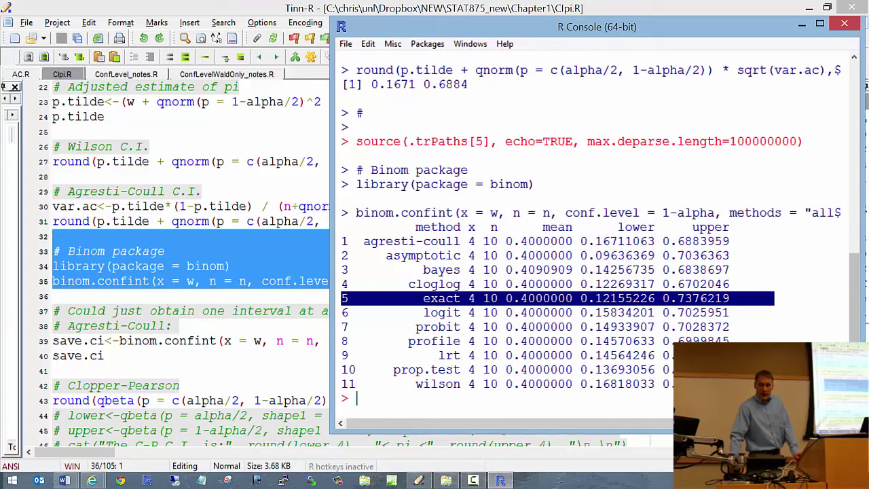
drag(342, 356, 673, 355)
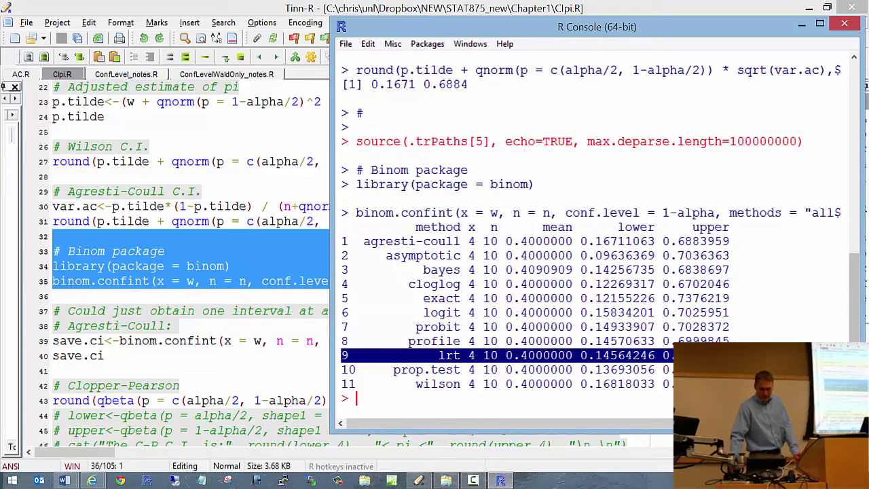
click(134, 356)
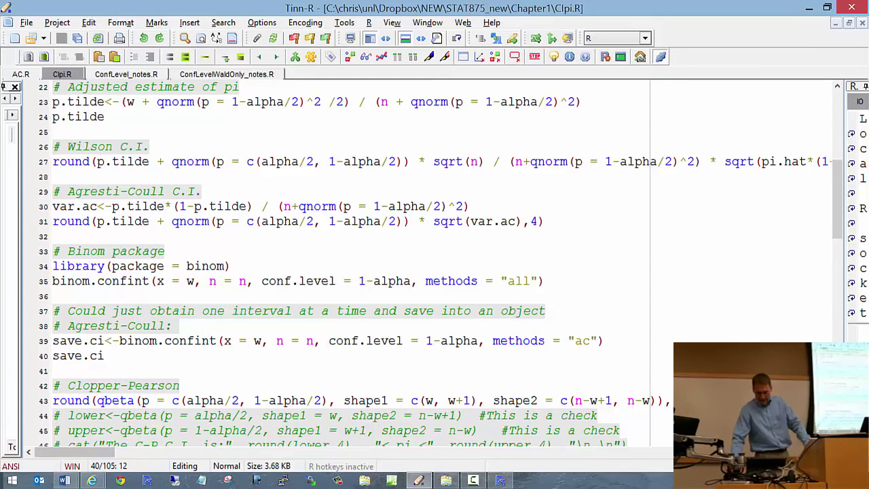
Switch to Section1.1.docx in Word and go to Section 1.1.3 on true confidence levels for confidence intervals.
click(501, 481)
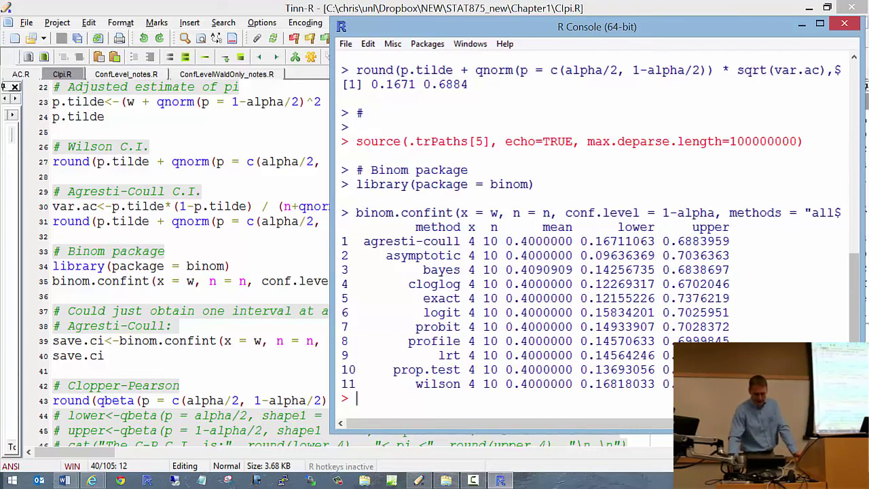
click(64, 480)
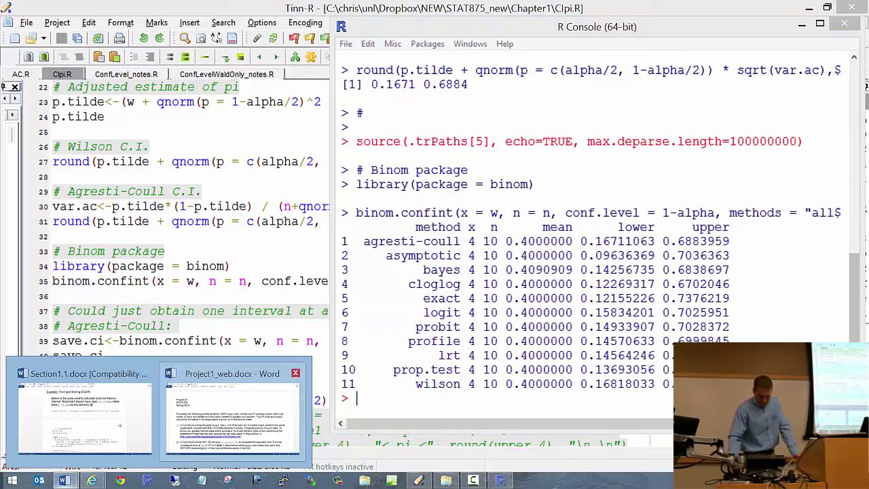
click(85, 415)
scroll(428, 245, down, 10)
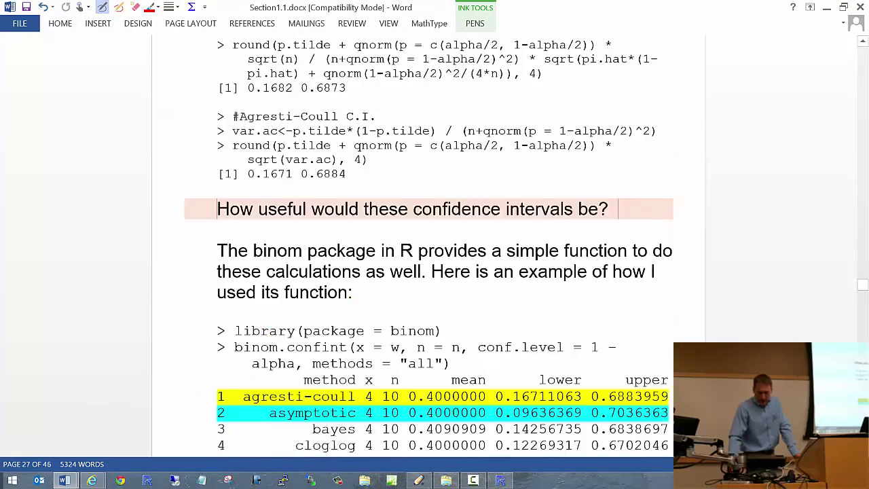
scroll(428, 244, down, 15)
scroll(428, 245, down, 10)
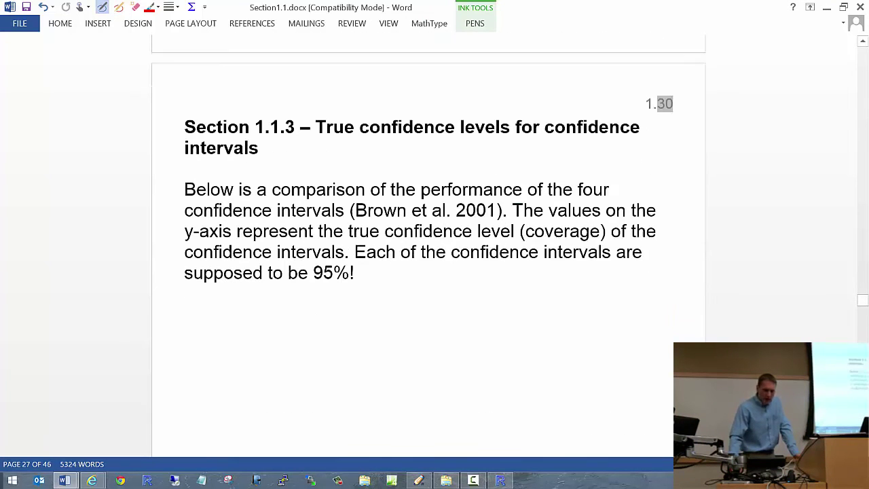
scroll(428, 245, down, 1)
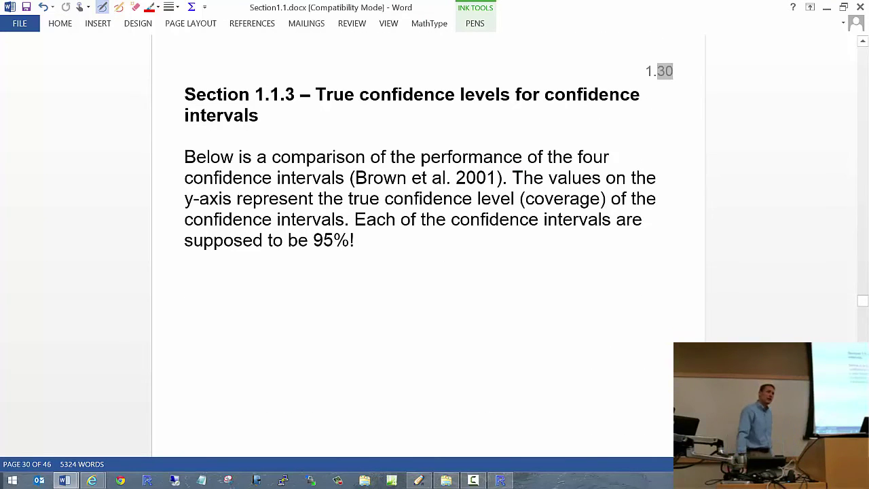